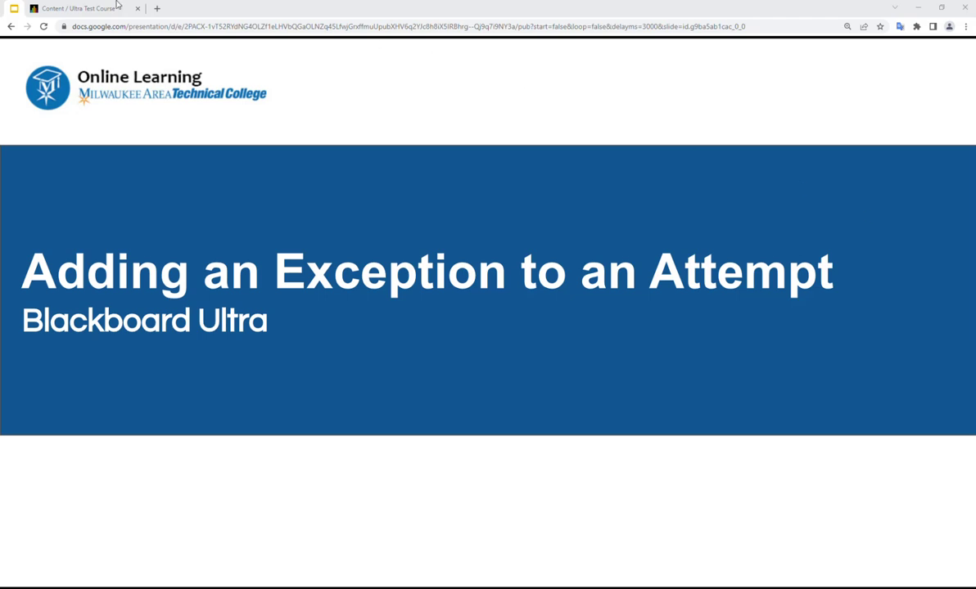
- Switch to the Ultra Test Course page and open its Gradebook
left_click(63, 6)
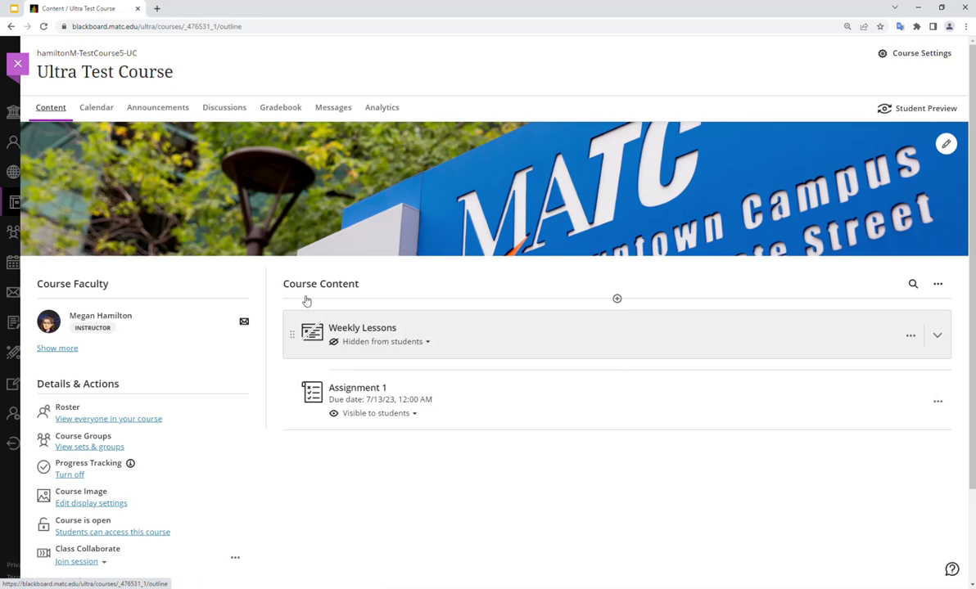
left_click(278, 110)
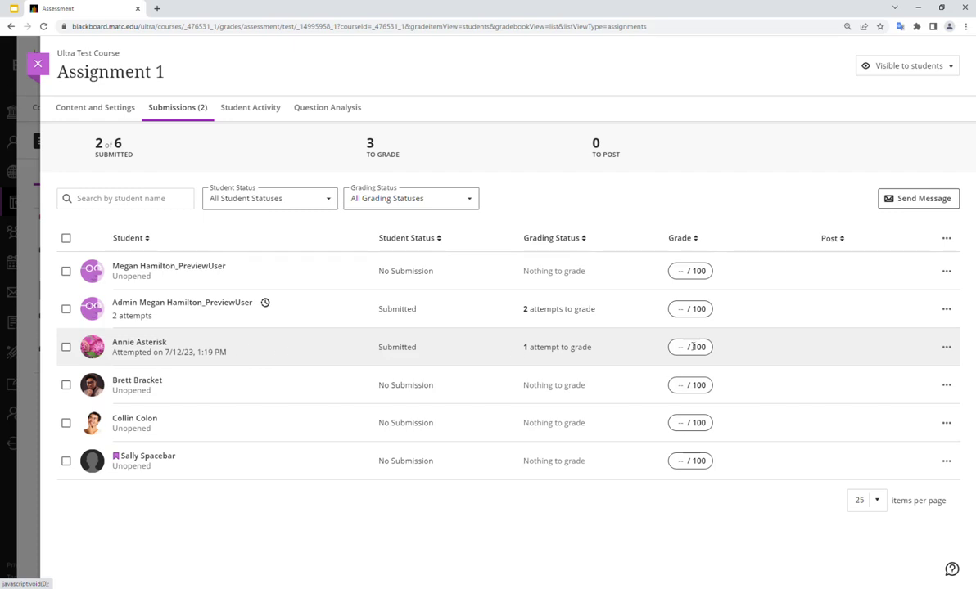
- Open 'Add or edit exceptions' for the Assignment 1 student with one attempt to grade
left_click(946, 348)
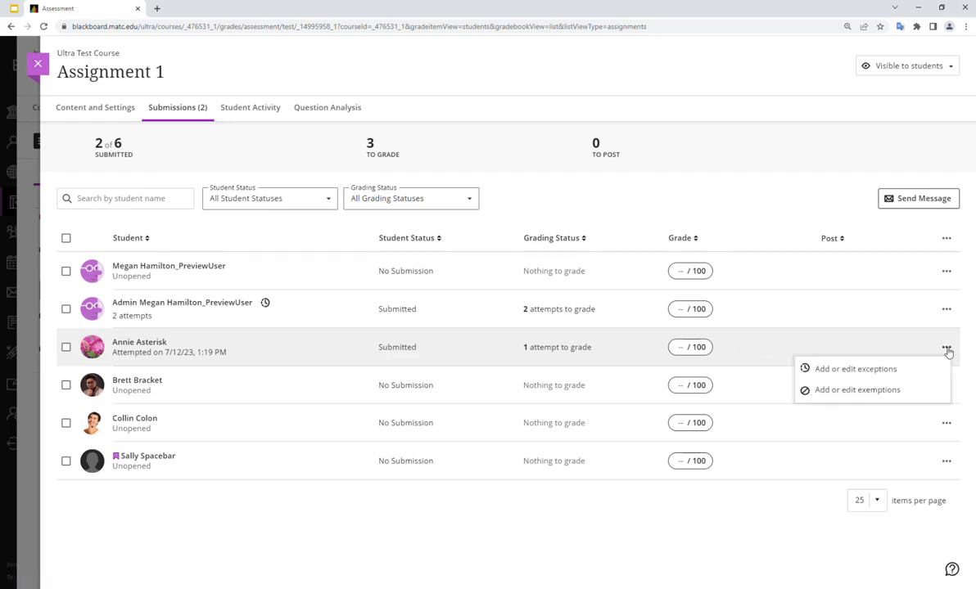
left_click(855, 372)
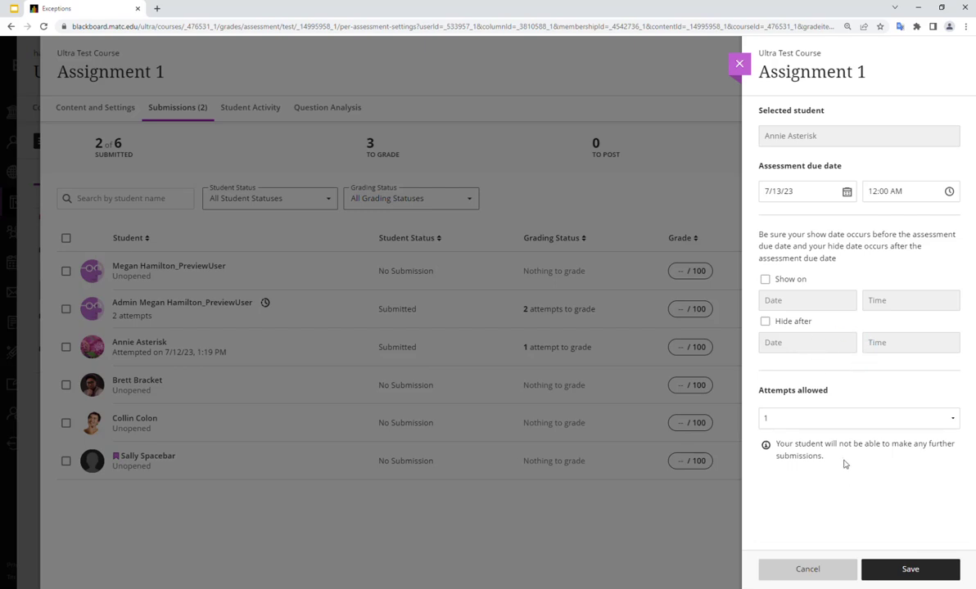
- Set the student's Assignment 1 exception to 2 attempts allowed and save it
left_click(776, 421)
left_click(783, 447)
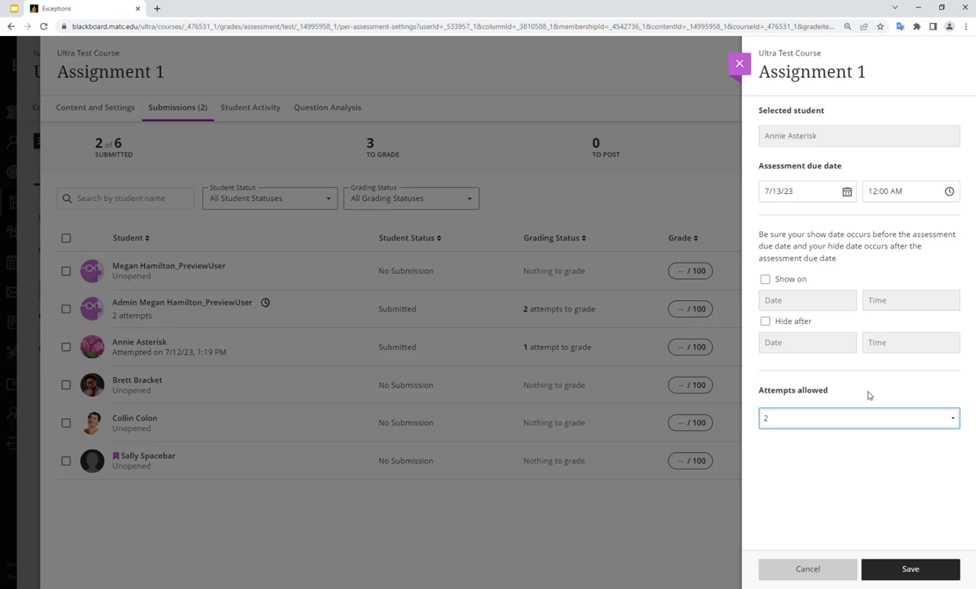
left_click(914, 573)
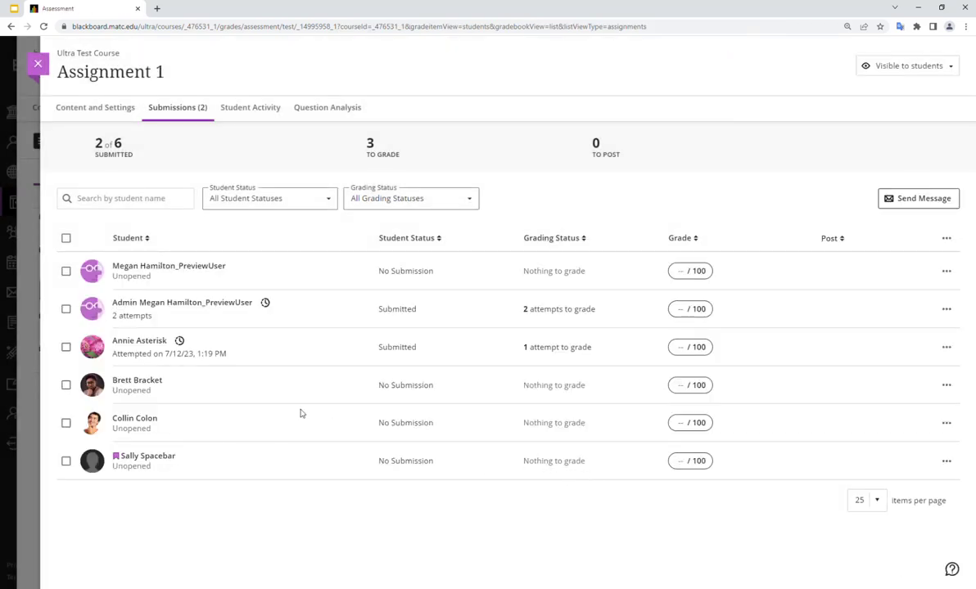
mouse_move(180, 344)
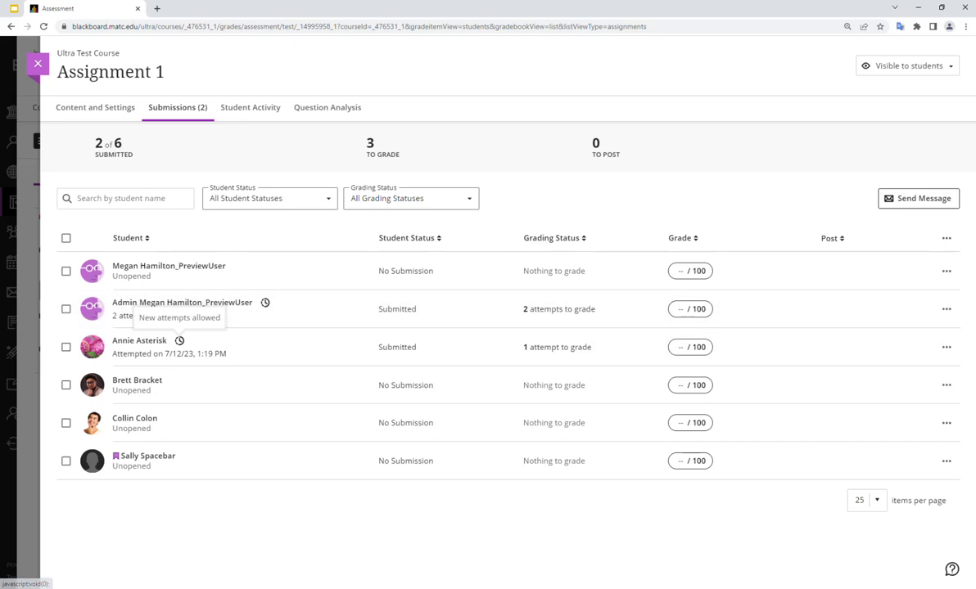
- Maximize the student's Firefox course window, open Assignment 1, and start attempt 2
left_click_drag(877, 21, 524, 33)
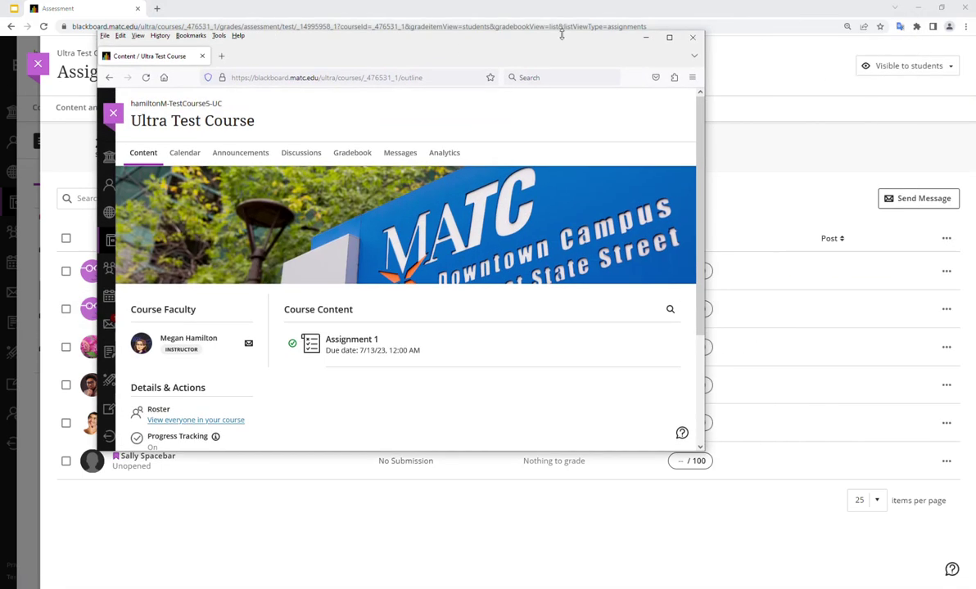
left_click(646, 36)
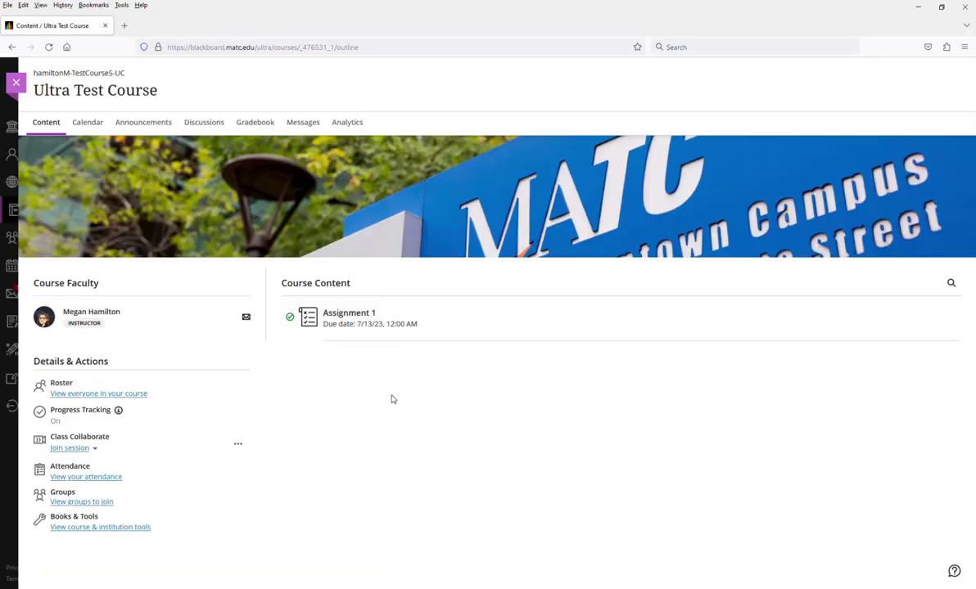
mouse_move(290, 321)
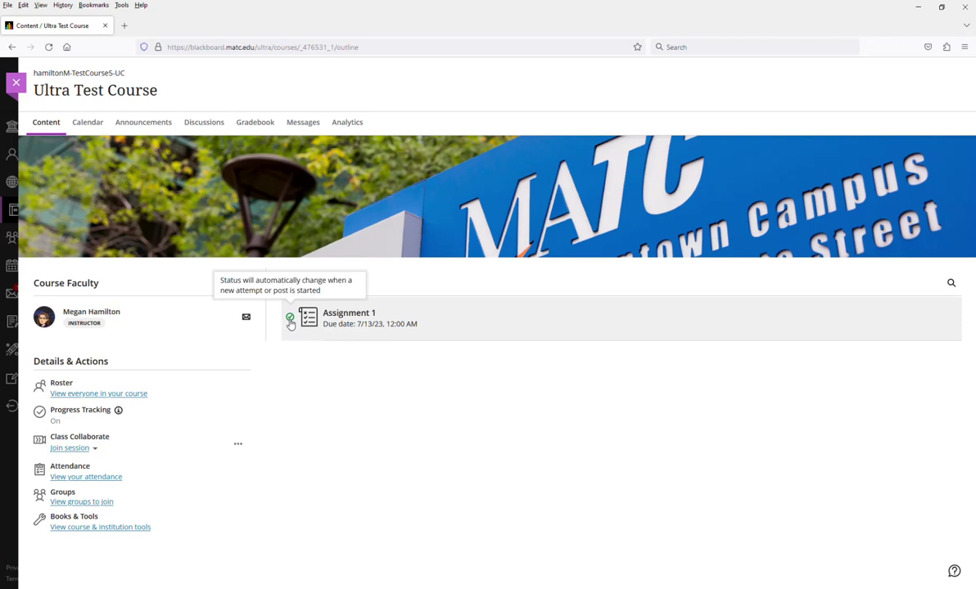
left_click(349, 314)
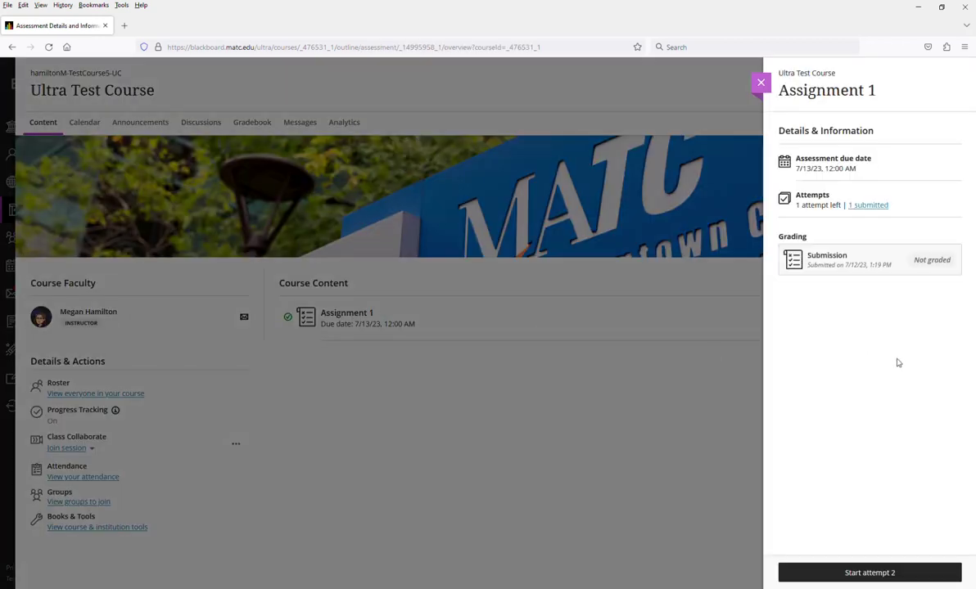
left_click(905, 577)
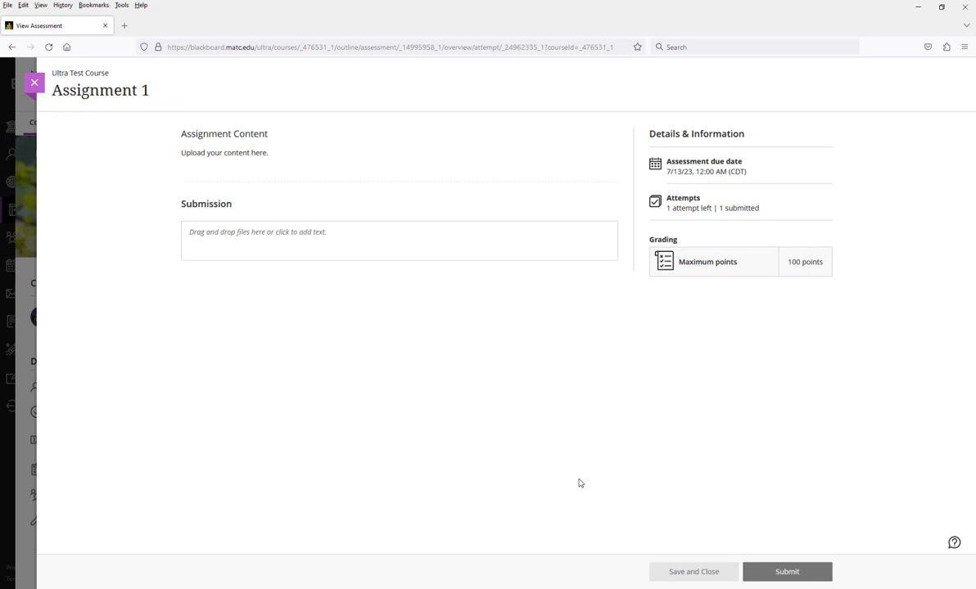
- Write a short note, attach AsteriskA-Paper2.docx, and bring up the submit confirmation
left_click(304, 232)
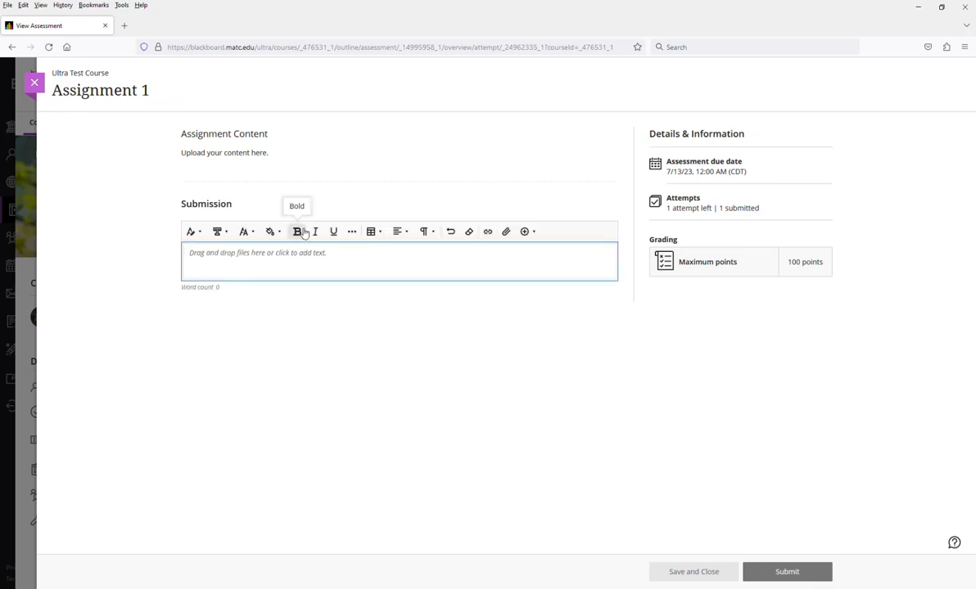
type("Hee")
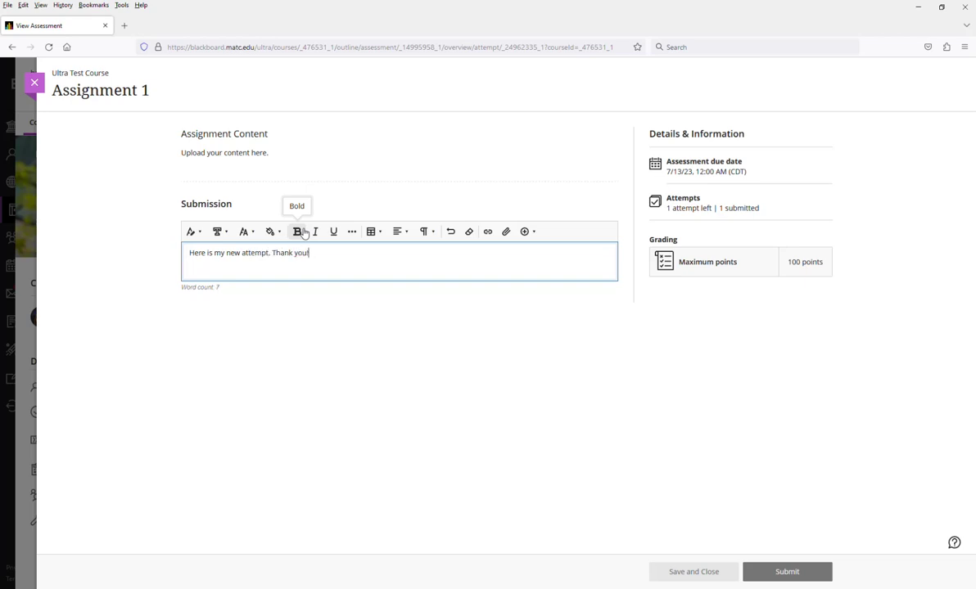
left_click(506, 233)
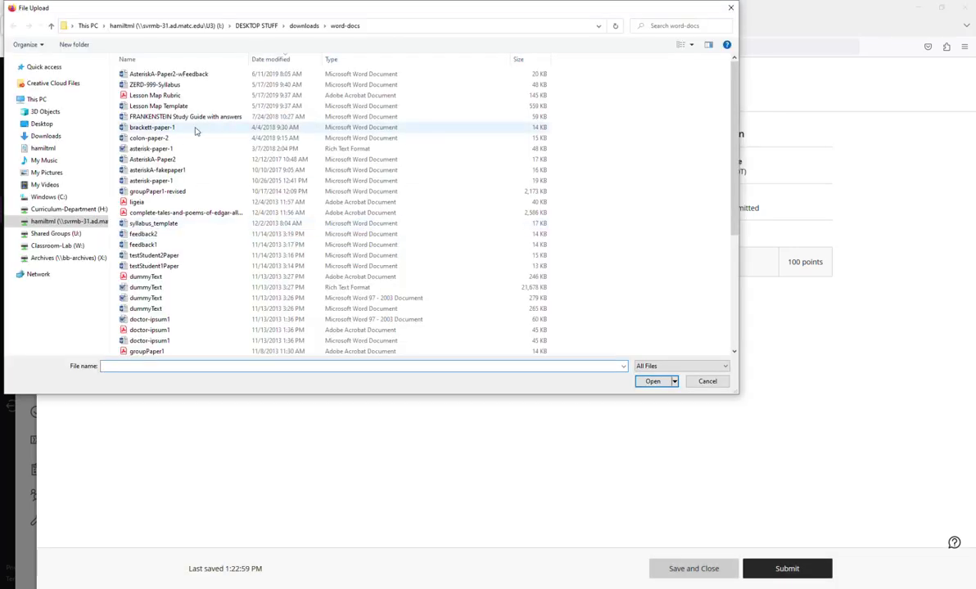
left_click(172, 159)
left_click(637, 382)
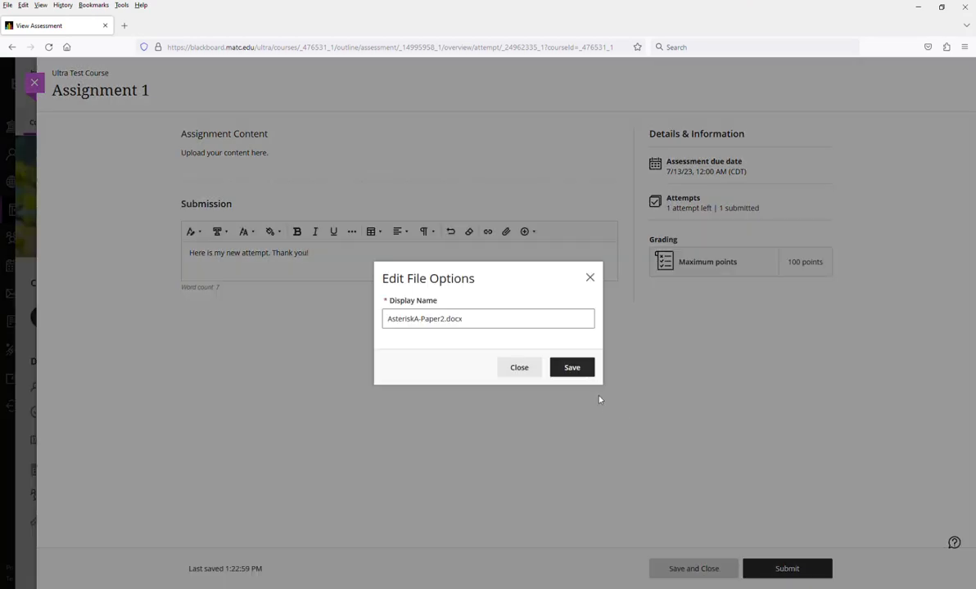
key("Return")
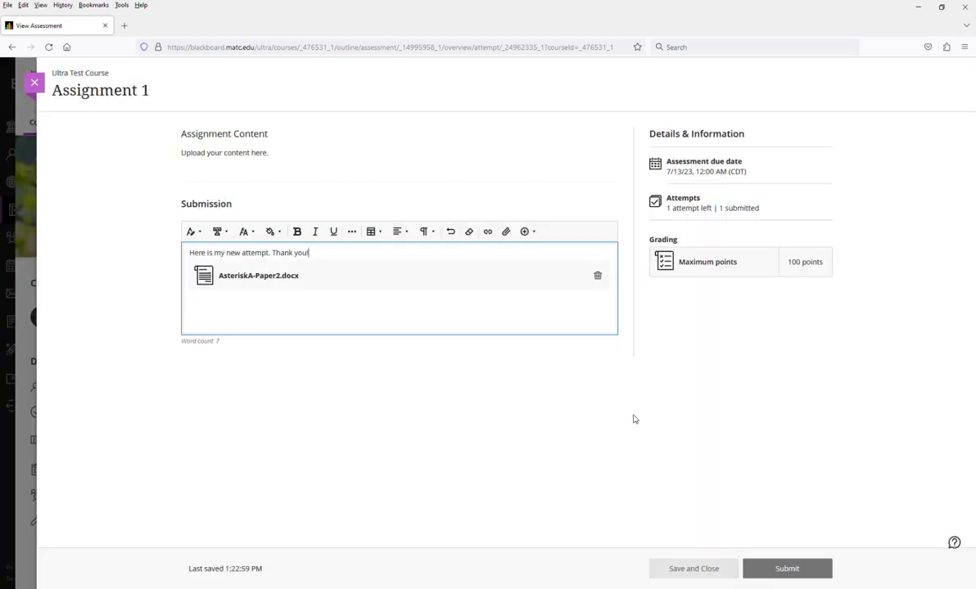
left_click(497, 392)
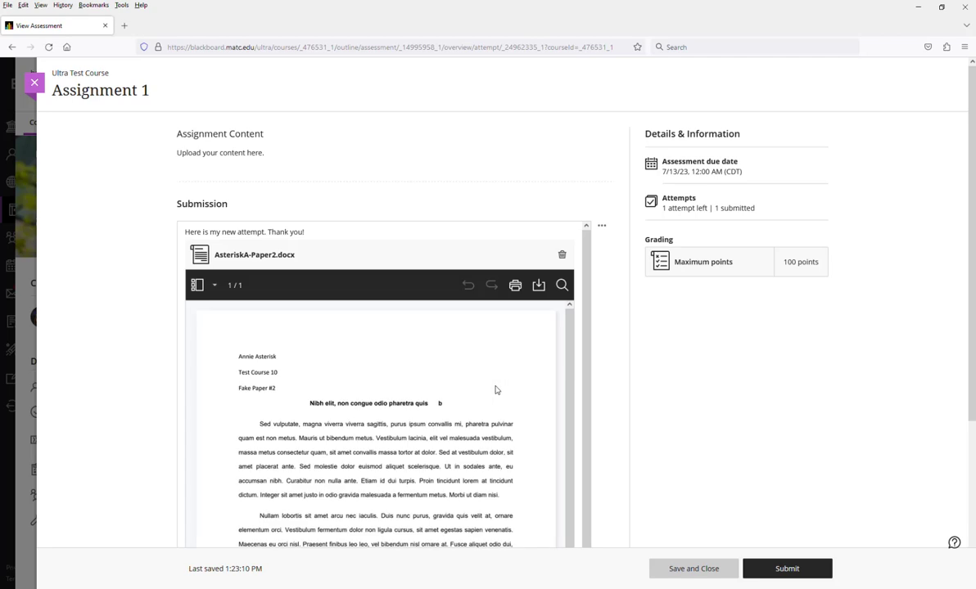
left_click(781, 568)
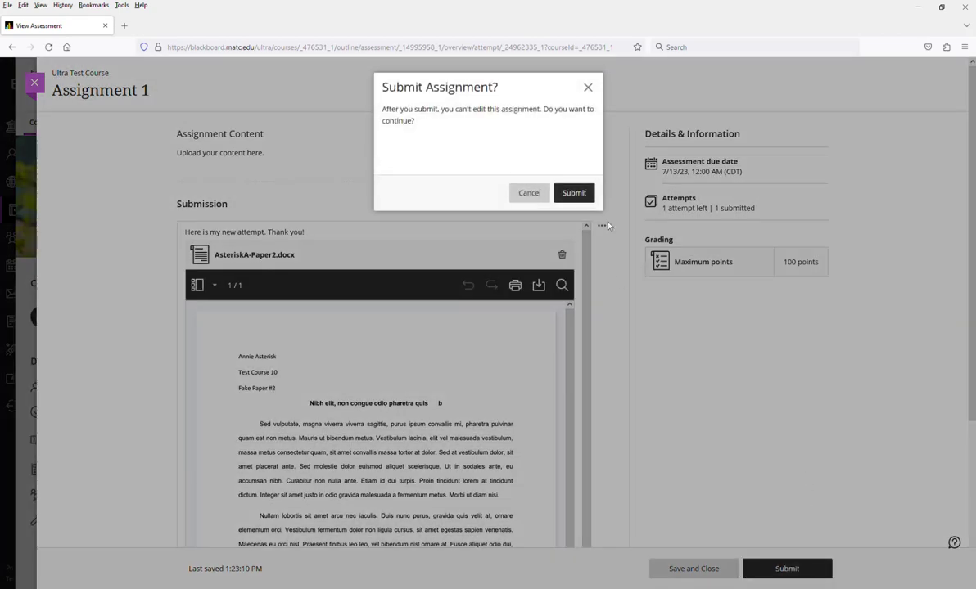
- Confirm submitting attempt 2, view submissions, then refresh the instructor's submissions list in Chrome
left_click(574, 193)
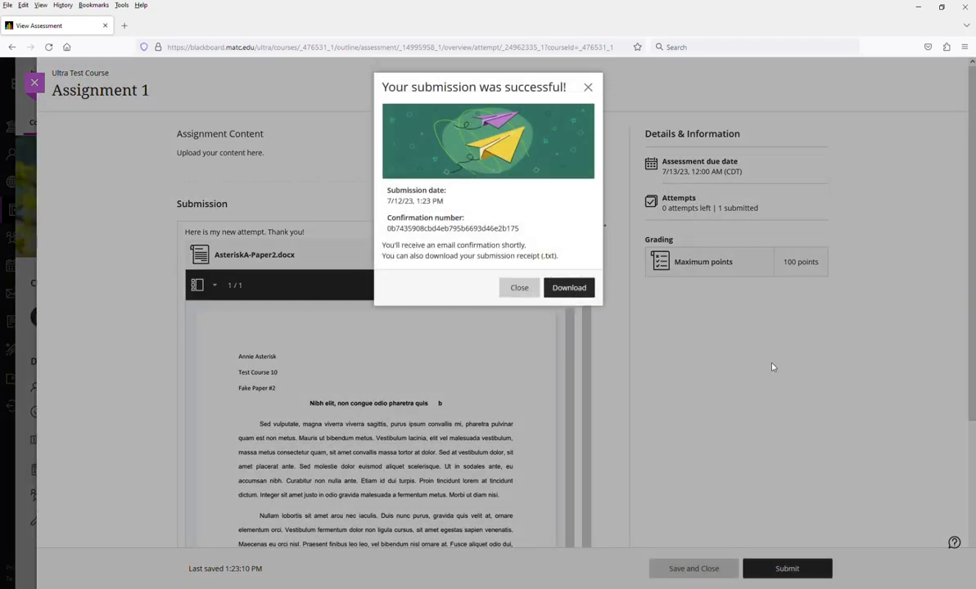
left_click(520, 289)
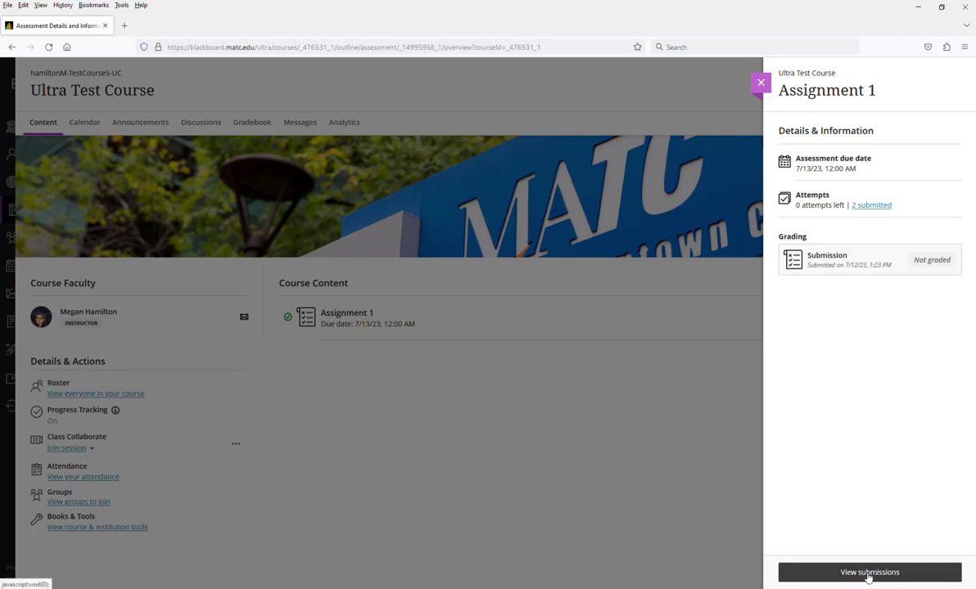
left_click(869, 573)
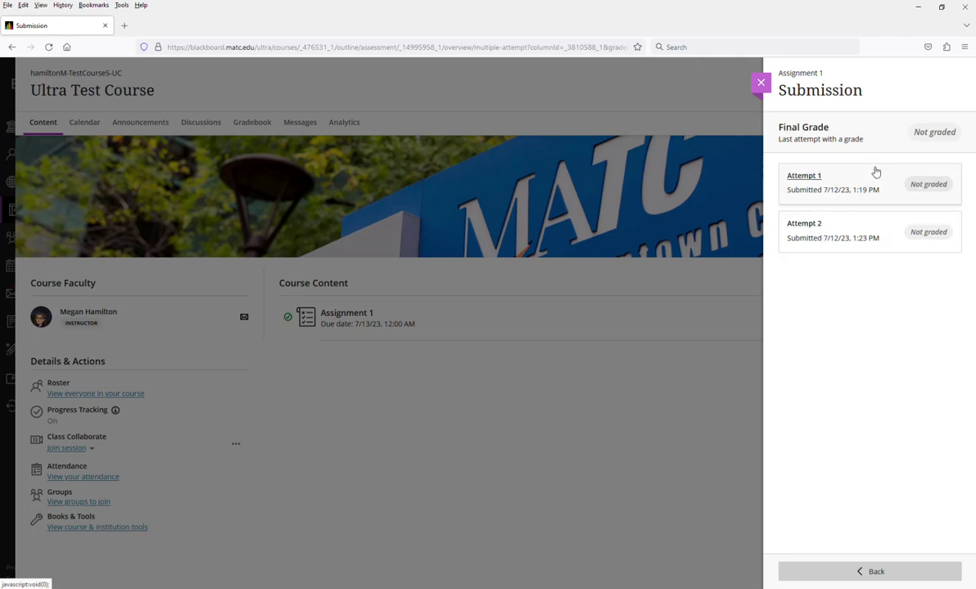
left_click(918, 7)
left_click(44, 26)
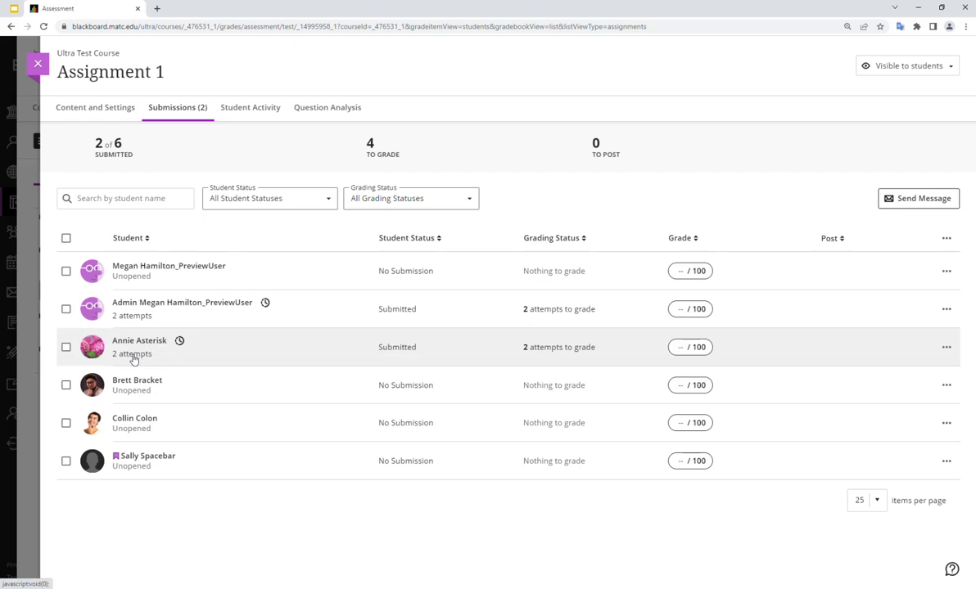
- Open the student's 2-attempt submission, view Attempt 1, then return to Attempt 2's grade box
left_click(132, 351)
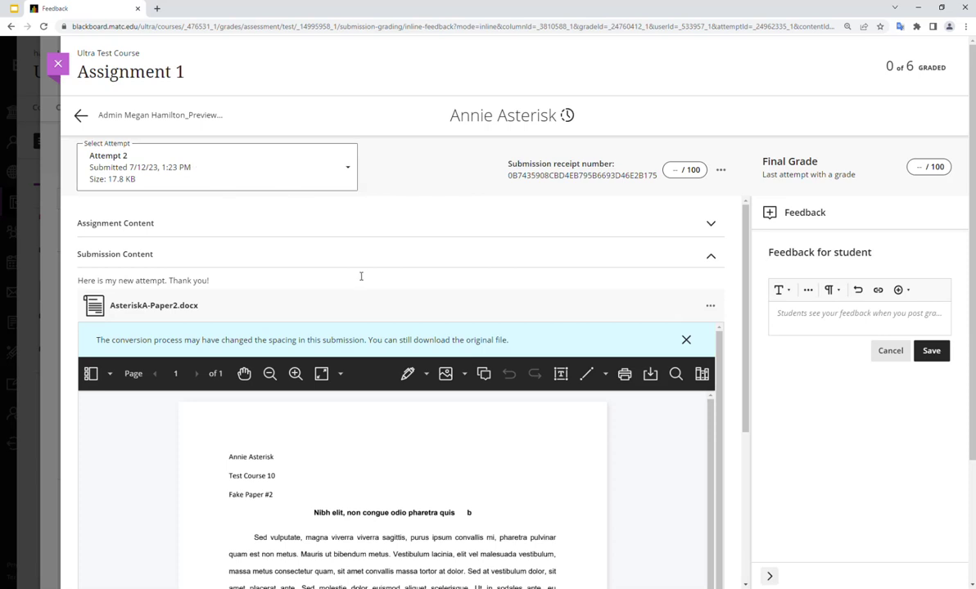
scroll(388, 301, "down", 5)
scroll(407, 315, "up", 5)
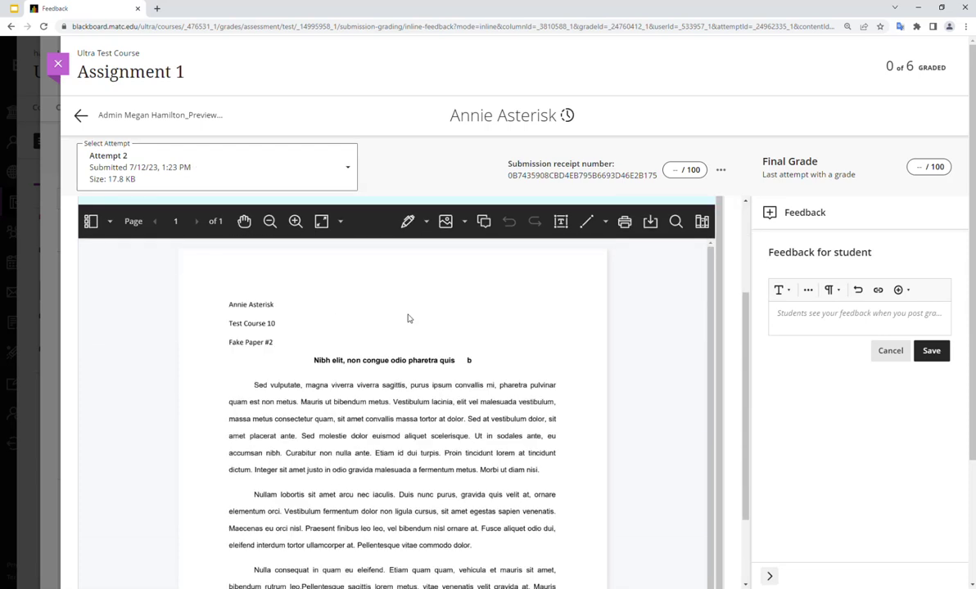
left_click(287, 175)
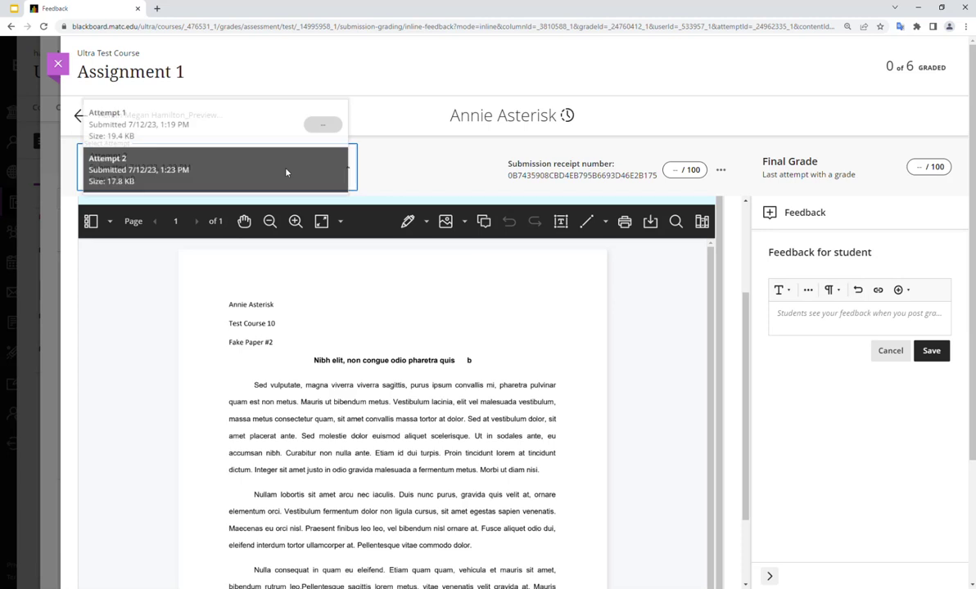
left_click(125, 114)
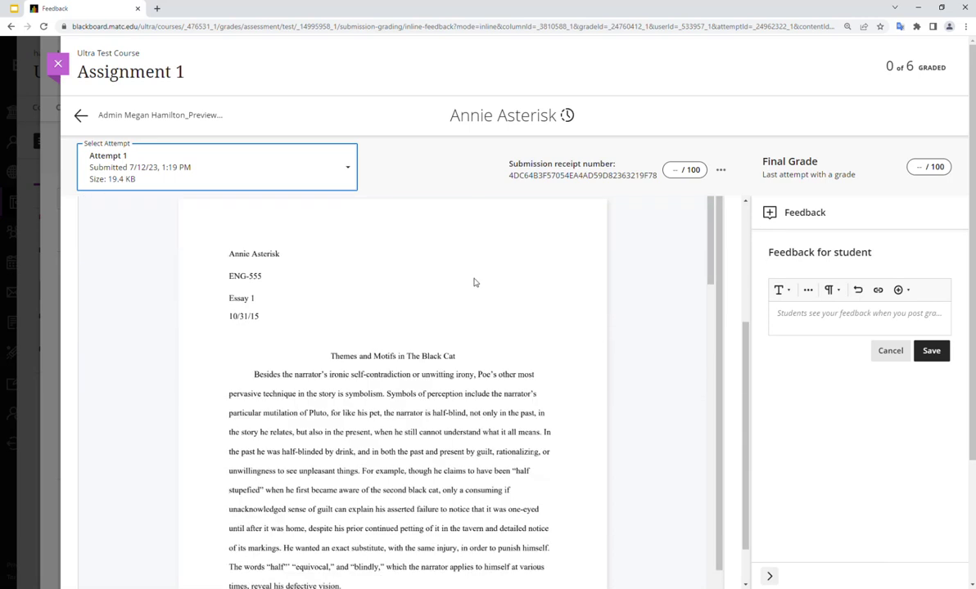
left_click(325, 173)
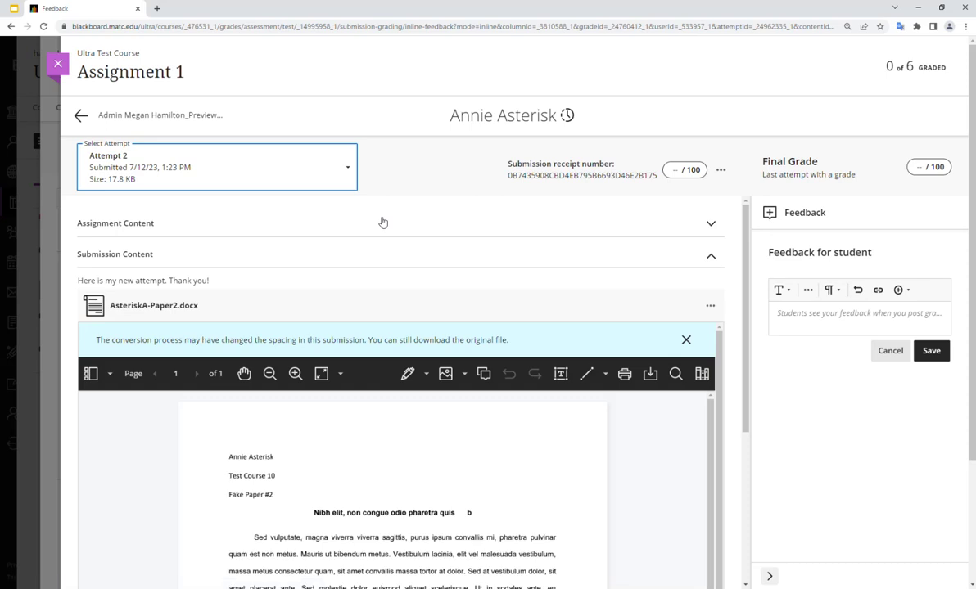
left_click(675, 169)
- Grade attempt 2 at 100 and save the feedback 'Good job!'
type("100")
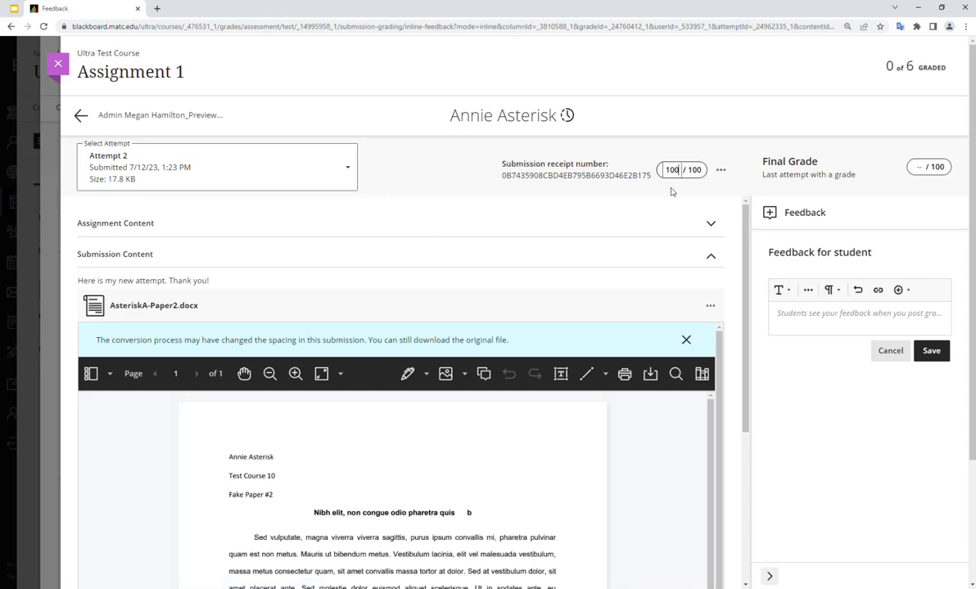
key("Return")
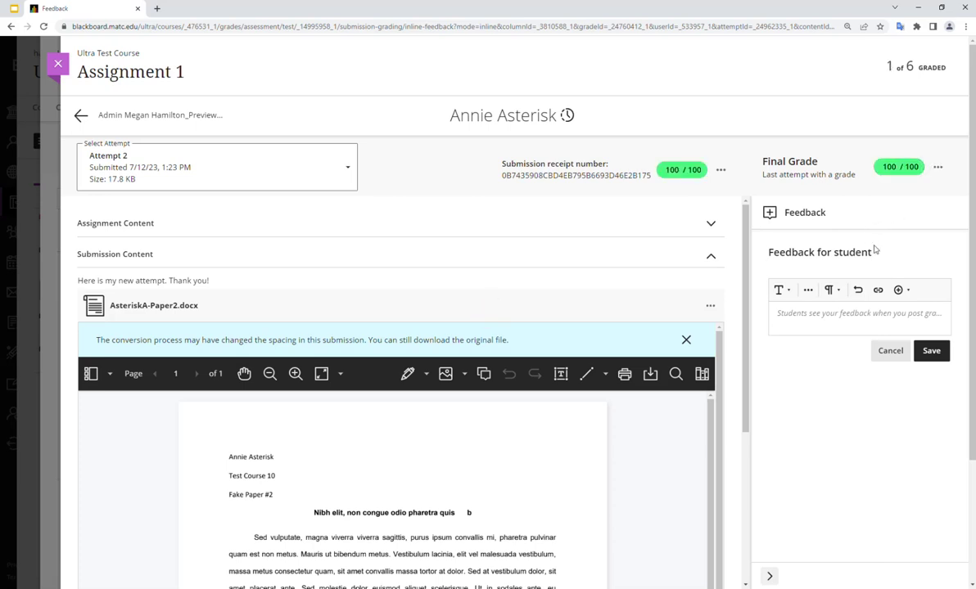
left_click(885, 318)
type("g")
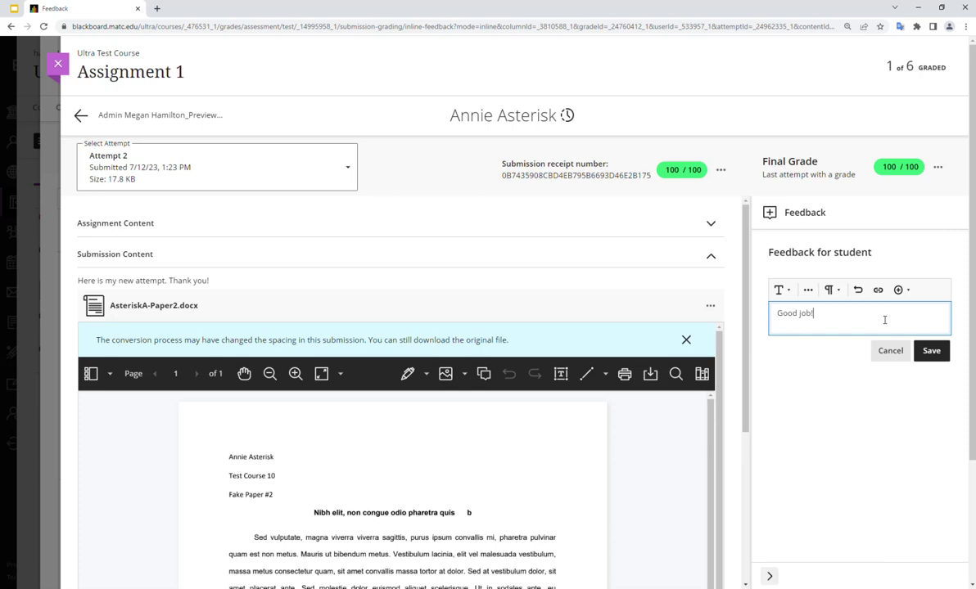
left_click(932, 352)
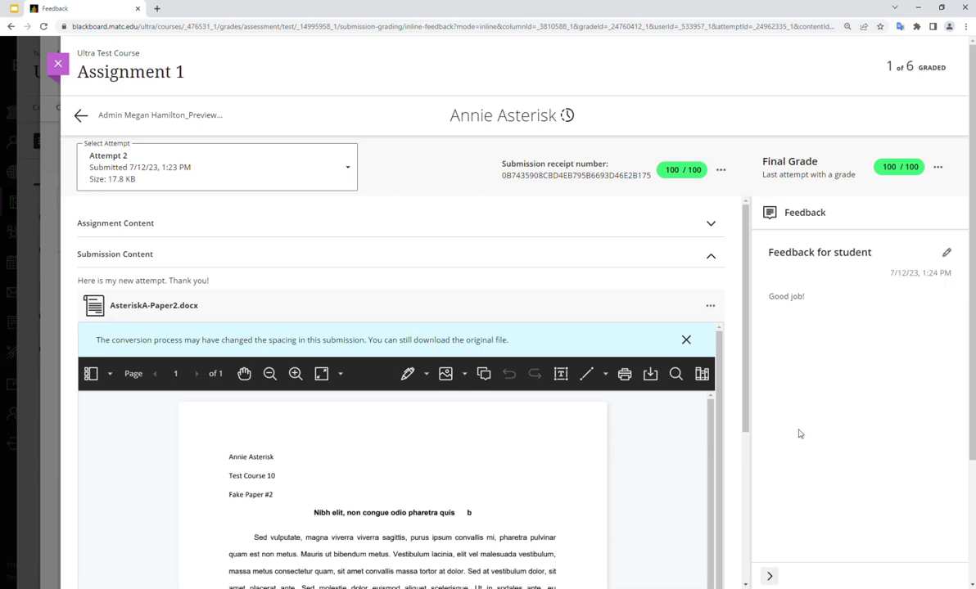
- Return to the submissions list and post the student's grade
left_click(57, 63)
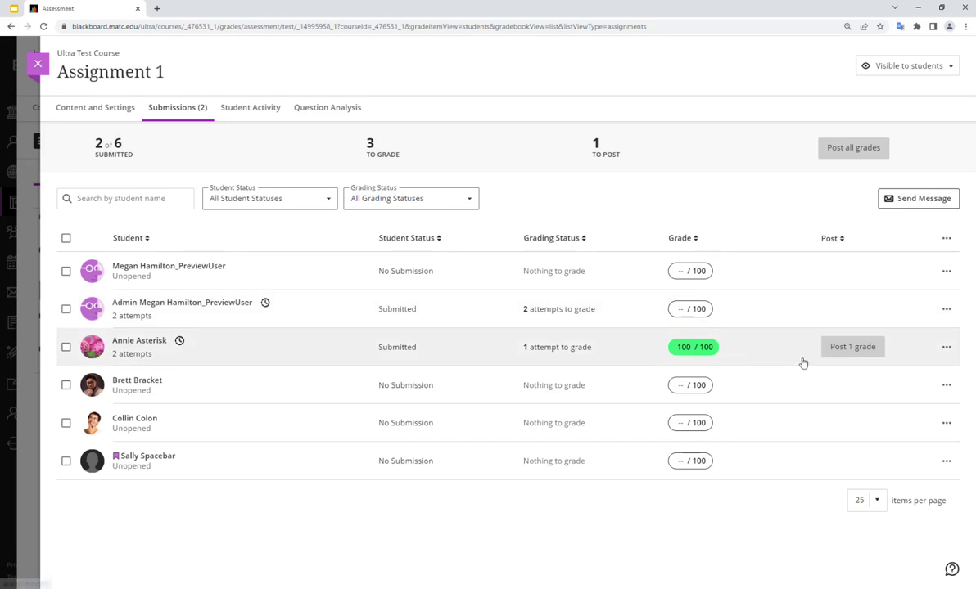
left_click(838, 347)
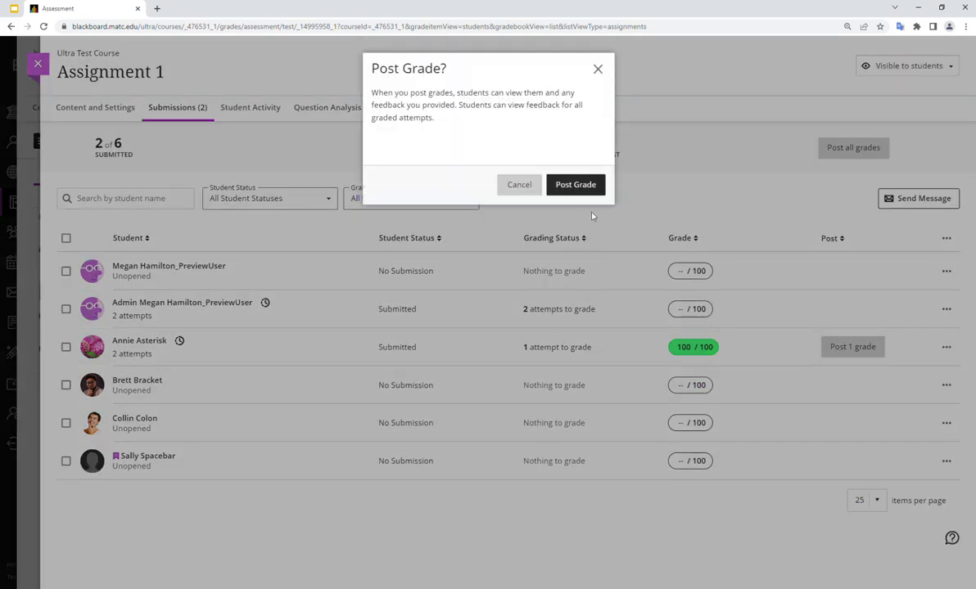
left_click(577, 184)
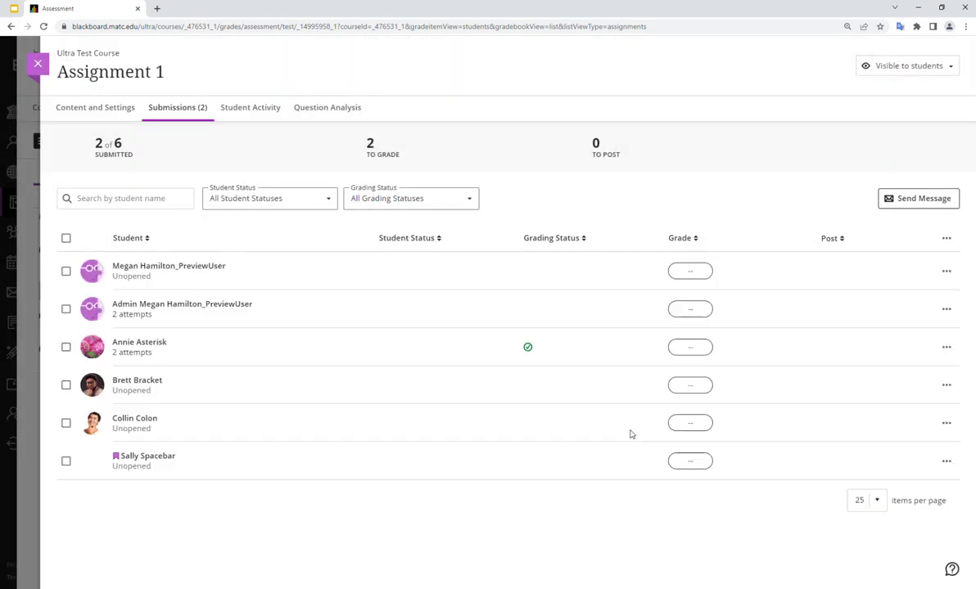